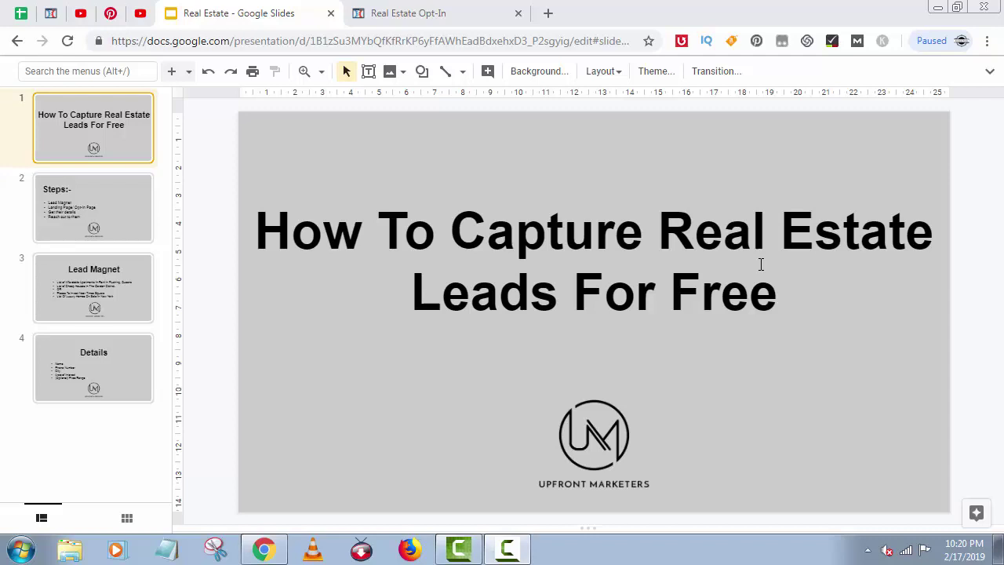
Open slide 2, the Steps slide listing lead magnet, landing page, details and outreach.
click(91, 201)
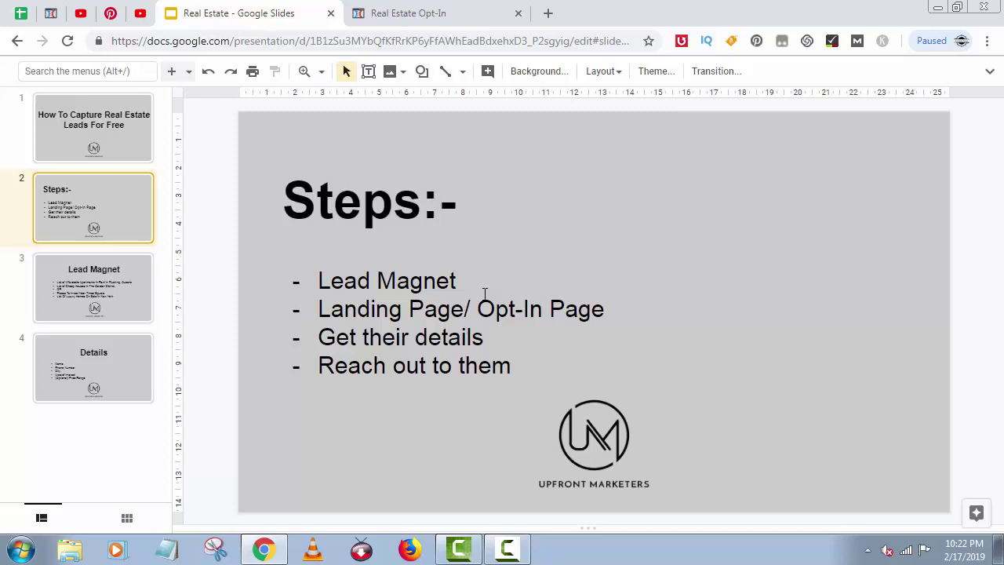
click(77, 293)
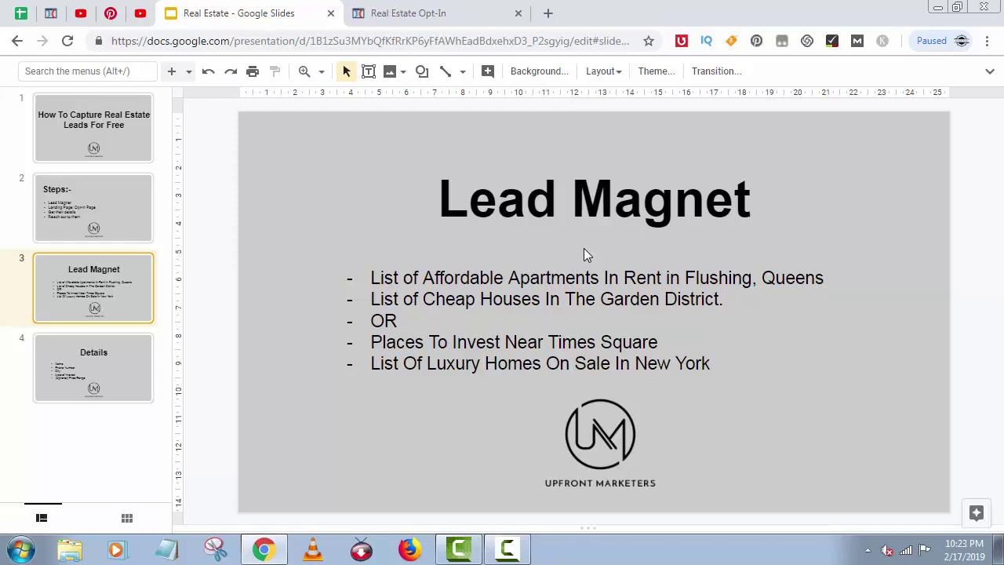
click(85, 225)
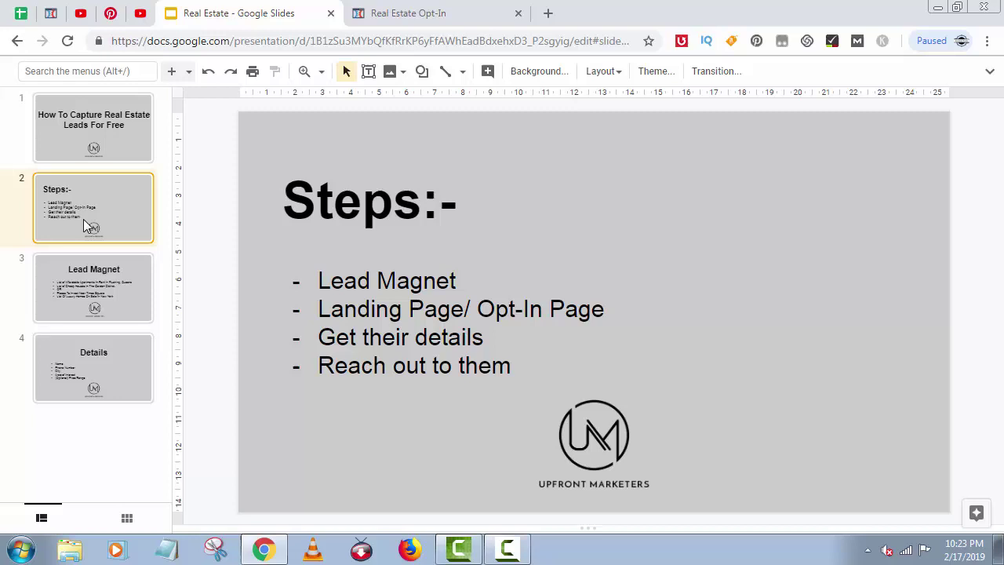
click(408, 9)
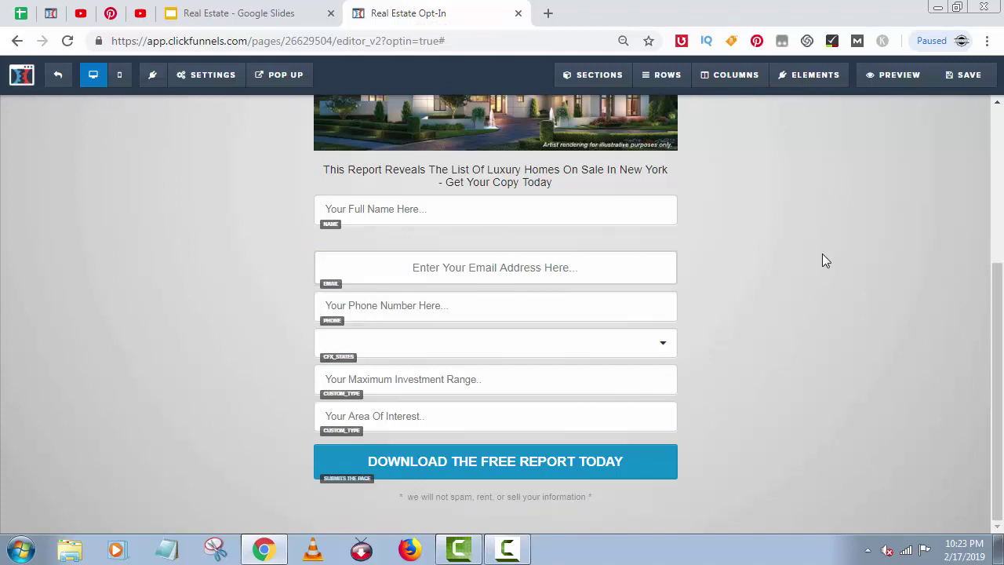
scroll(822, 261, up, 3)
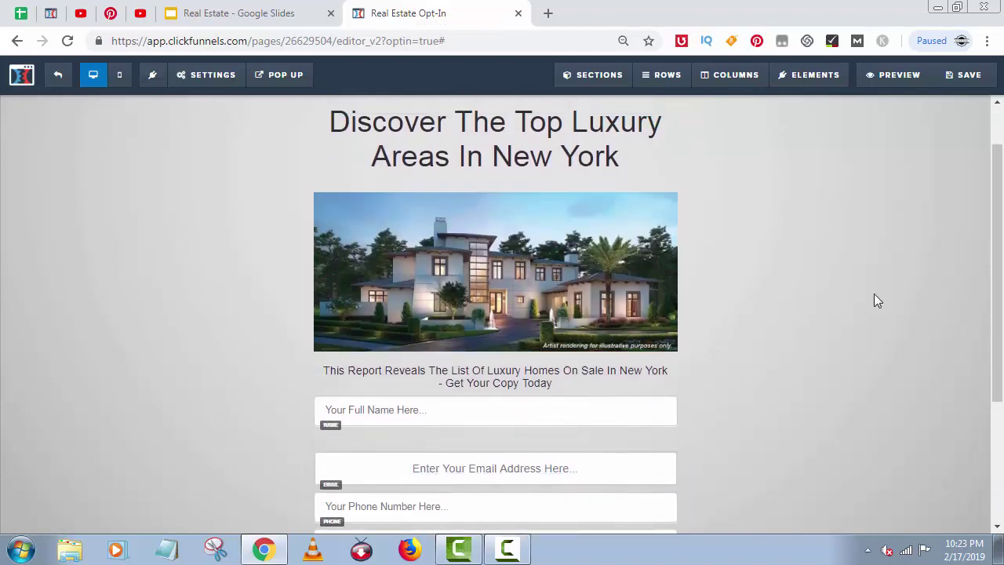
scroll(877, 300, up, 1)
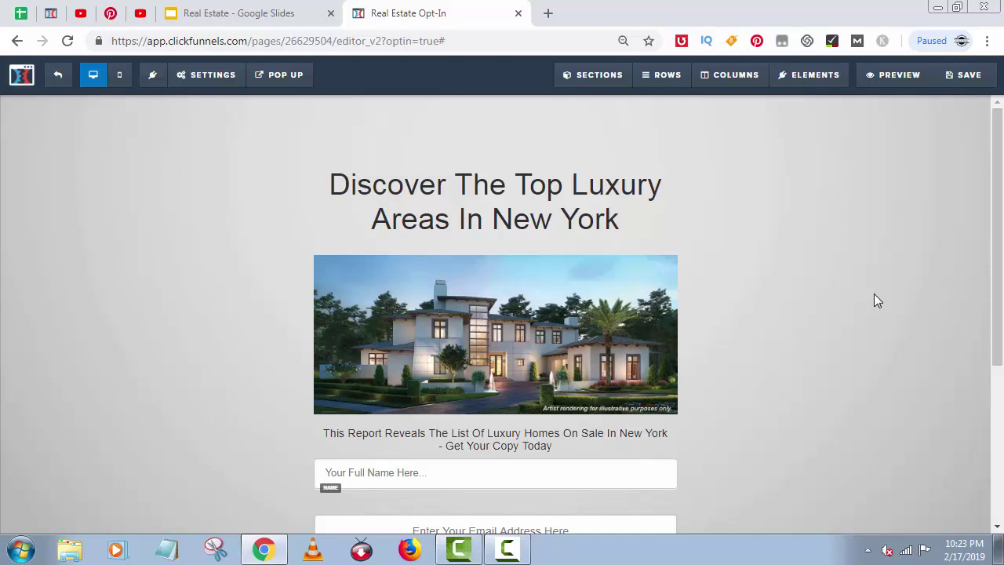
scroll(874, 298, down, 1)
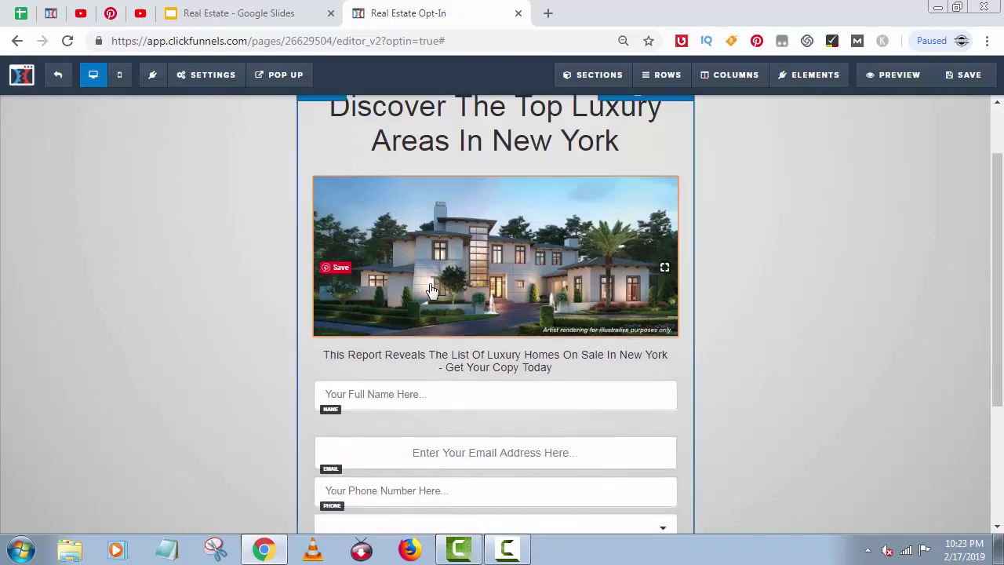
mouse_move(434, 306)
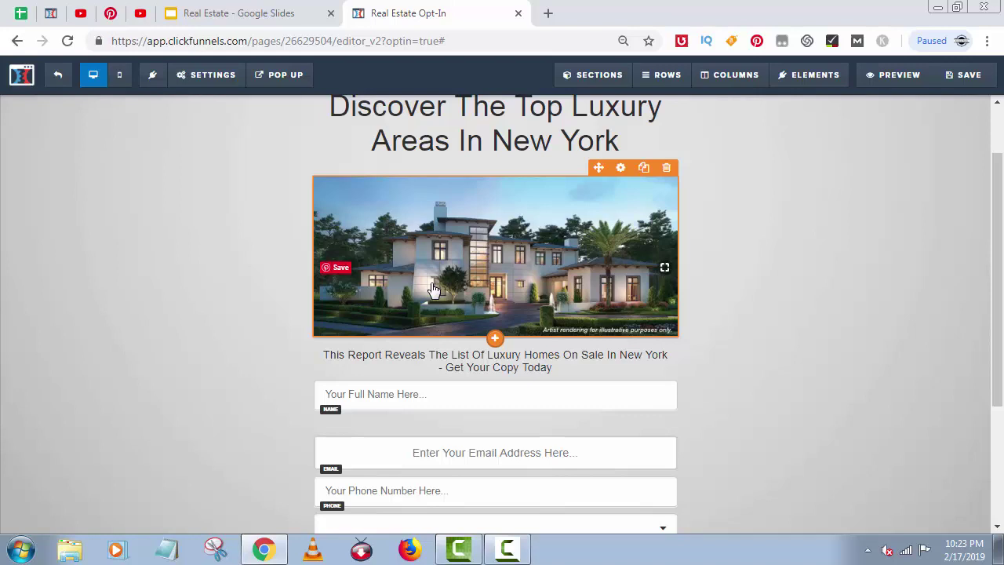
scroll(430, 290, down, 1)
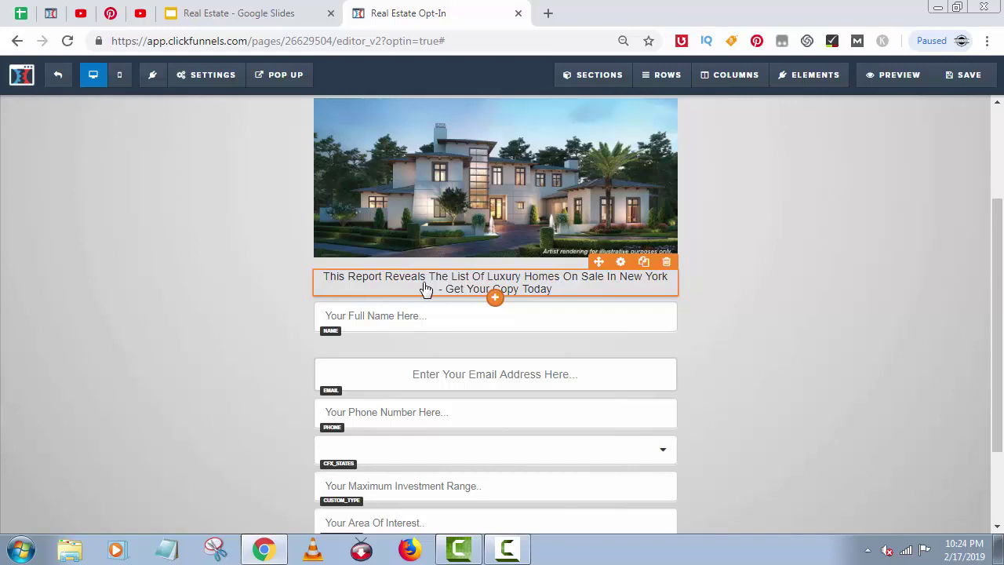
click(274, 10)
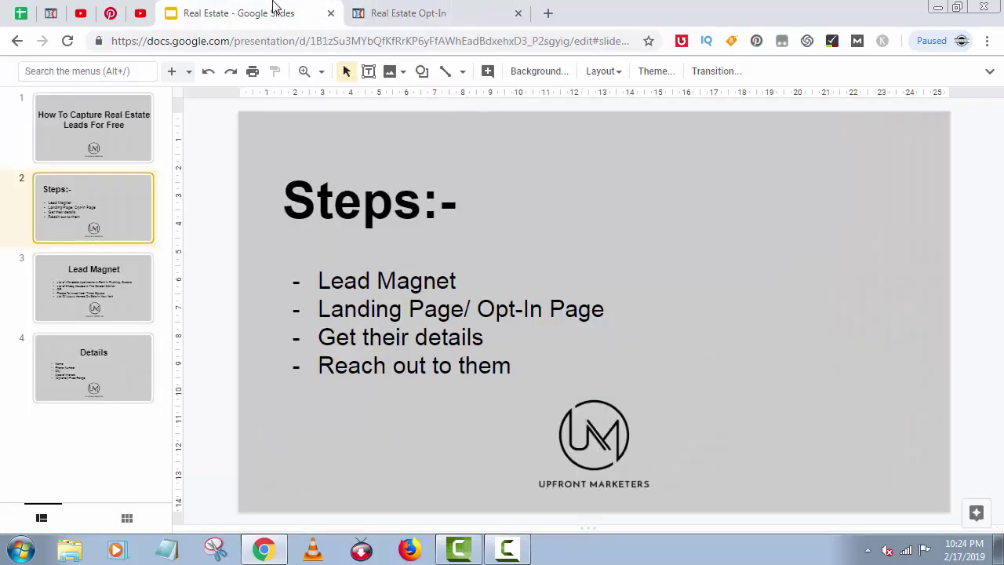
Open slide 4, Details, listing name, phone, city, area of interest and price range.
click(116, 359)
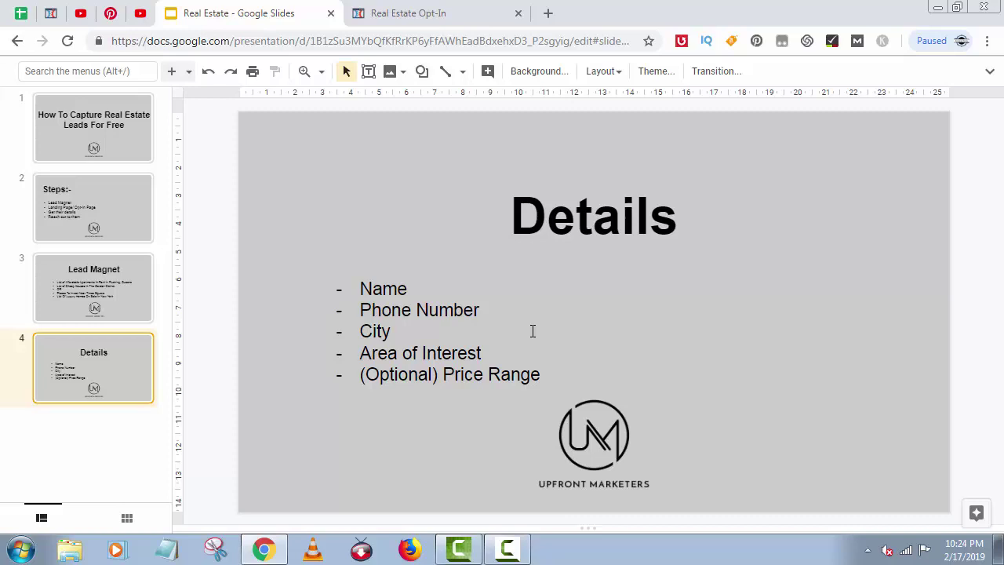
Switch to the Real Estate Opt-In tab to show the ClickFunnels form fields.
click(448, 9)
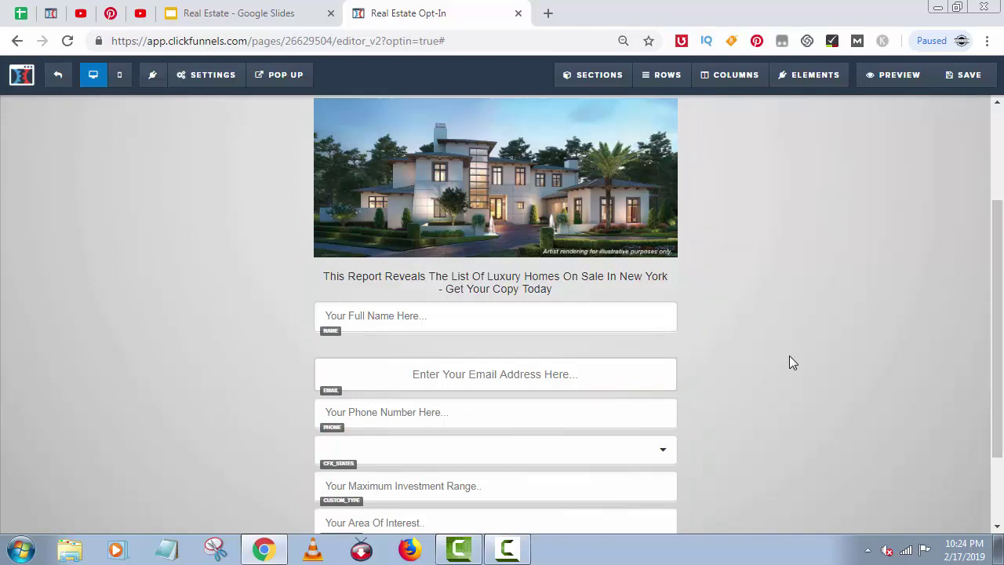
mouse_move(384, 335)
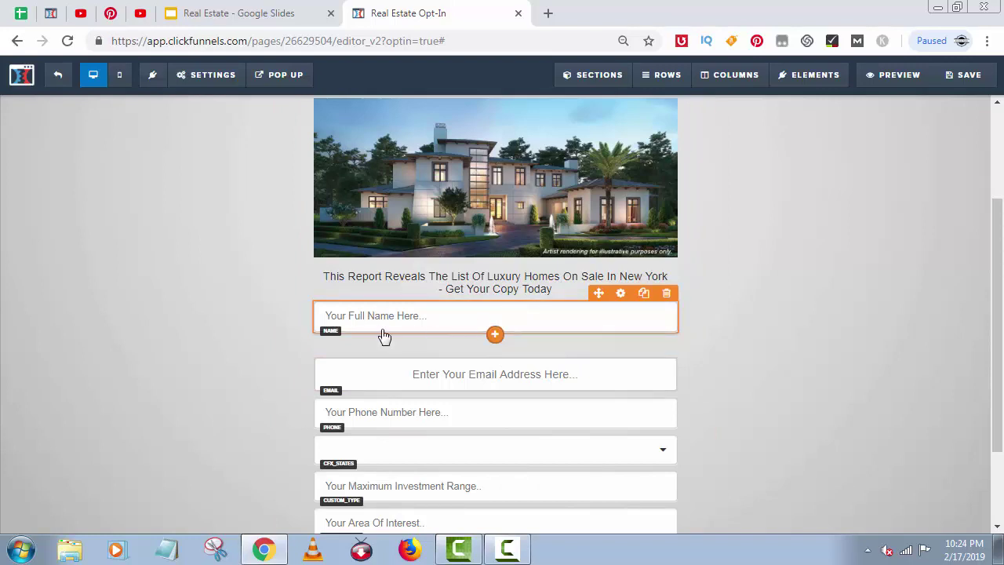
scroll(471, 365, down, 1)
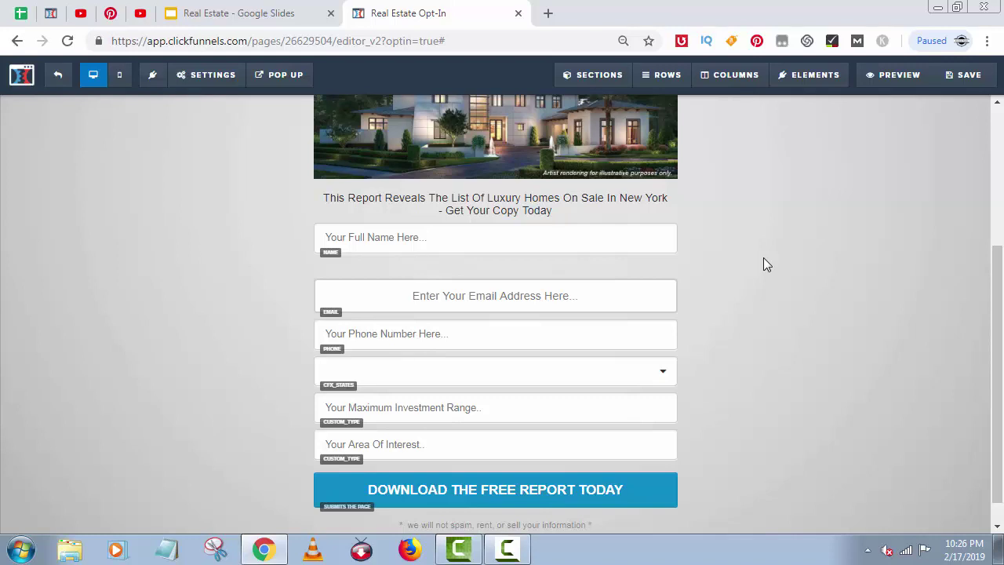
Return to the Google Slides deck and show slide 2 with the four lead-capture steps.
click(235, 13)
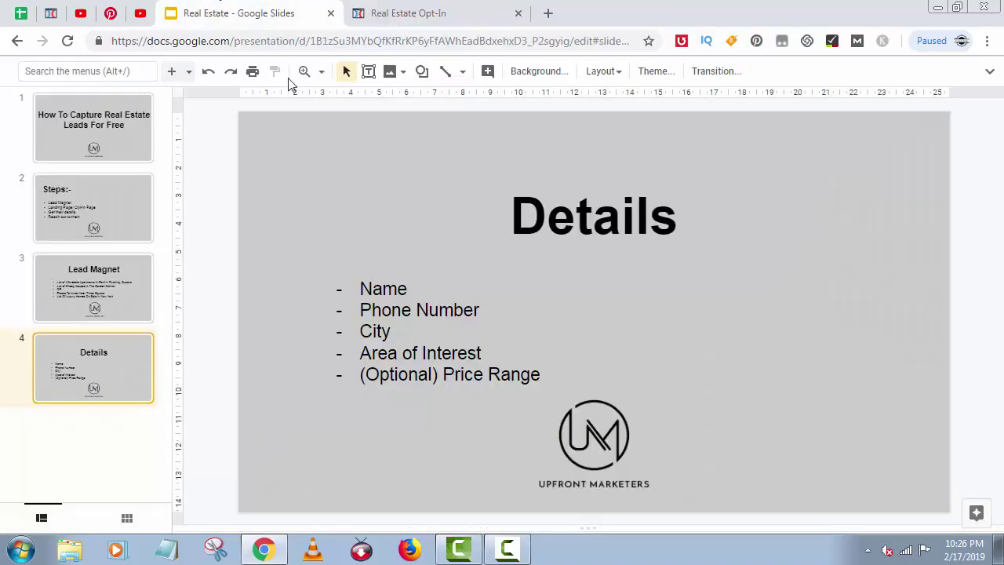
click(99, 225)
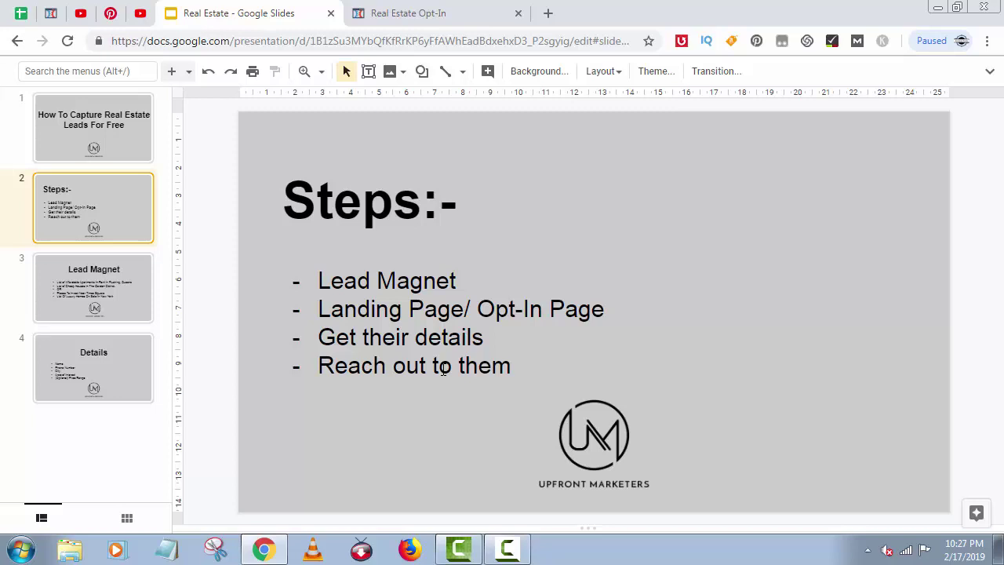
click(118, 140)
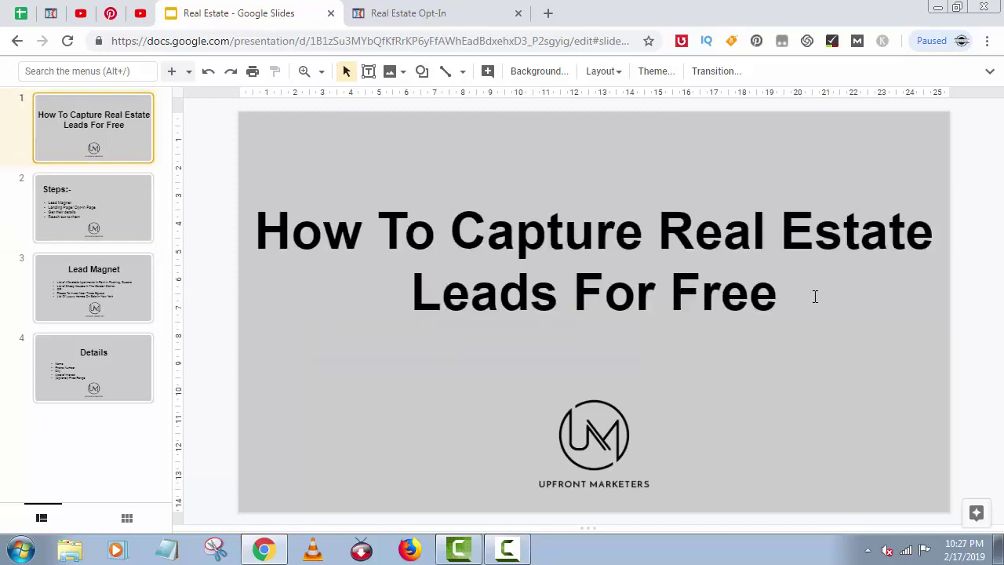
drag(575, 296, 604, 297)
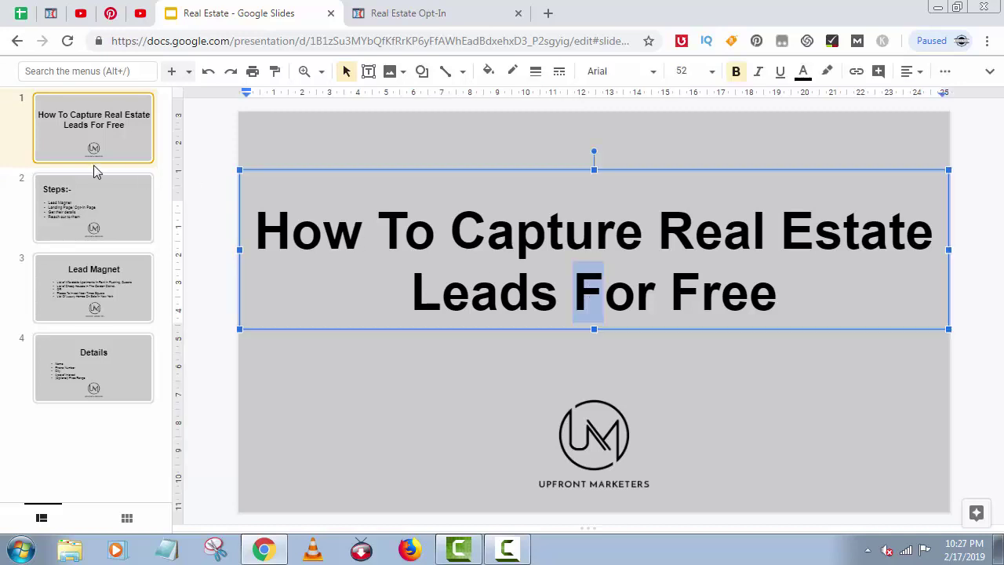
click(109, 229)
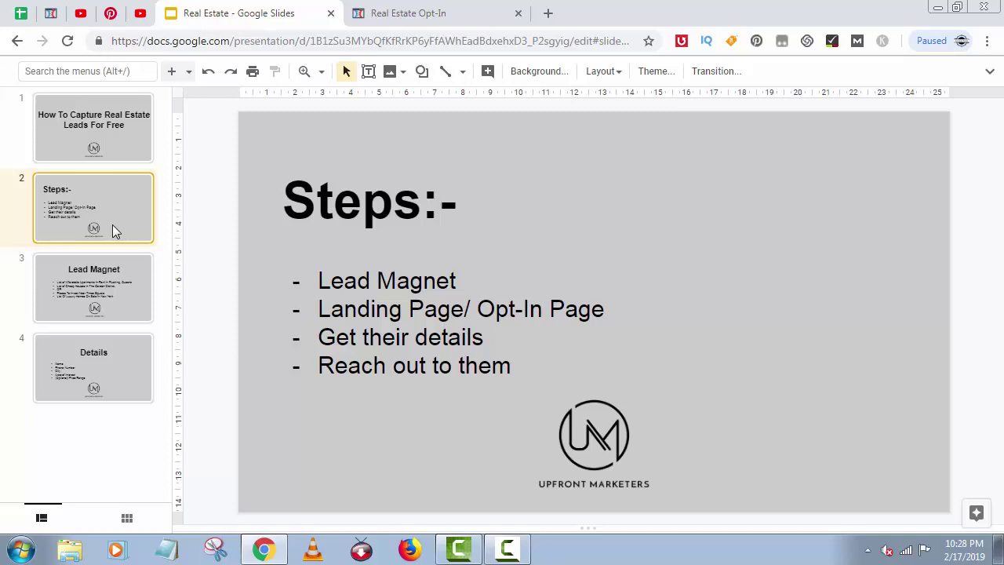
Go back to slide 1, 'How To Capture Real Estate Leads For Free'.
click(124, 150)
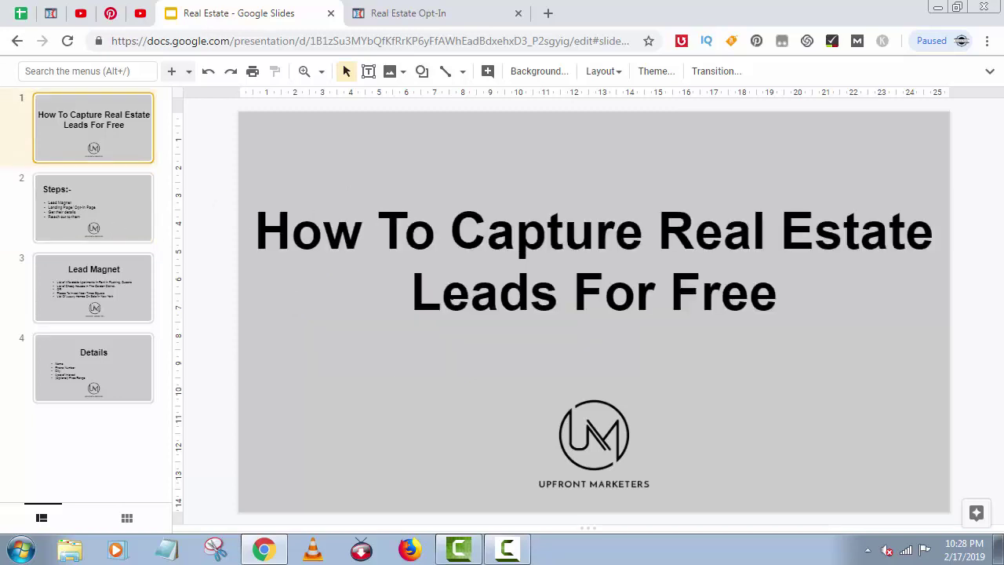